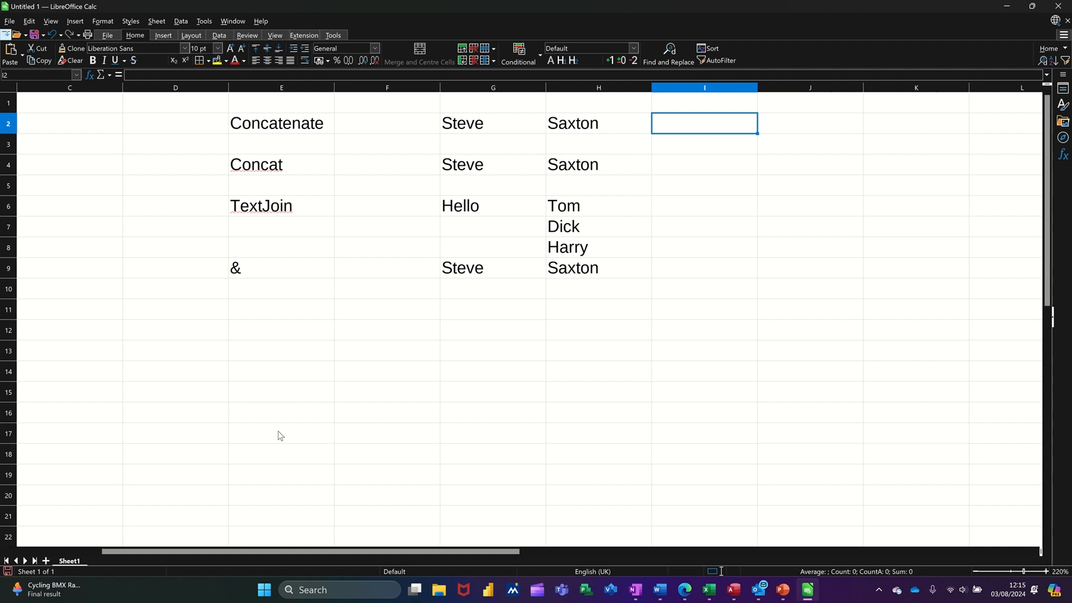
Enter the formula =concatenate(G2," ",H2) in cell I2 to join the first and last name with a space
{"action": "type", "text": "="}
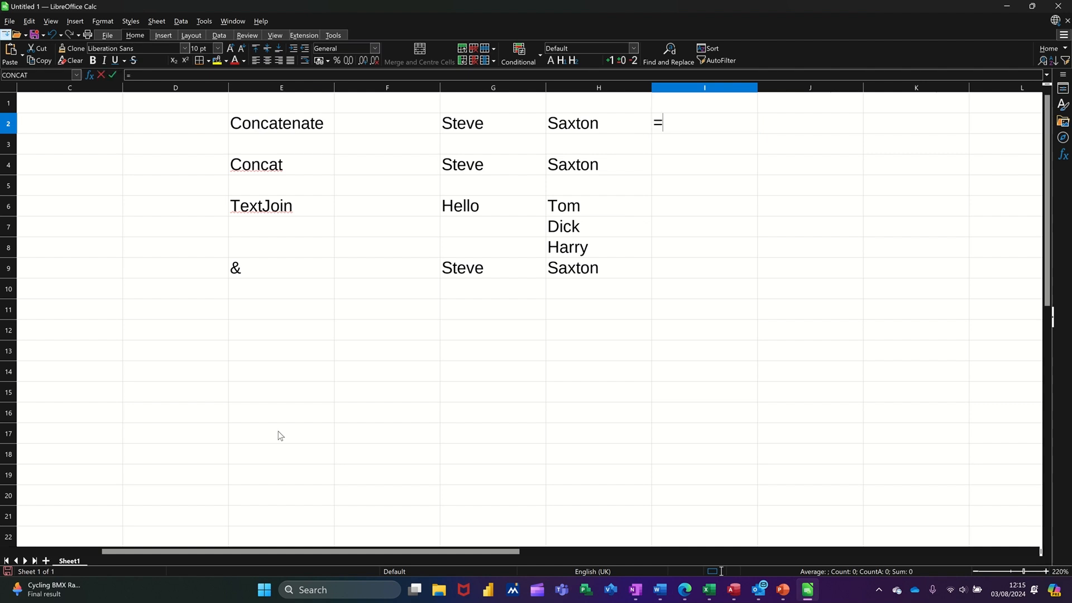
{"action": "type", "text": "conc"}
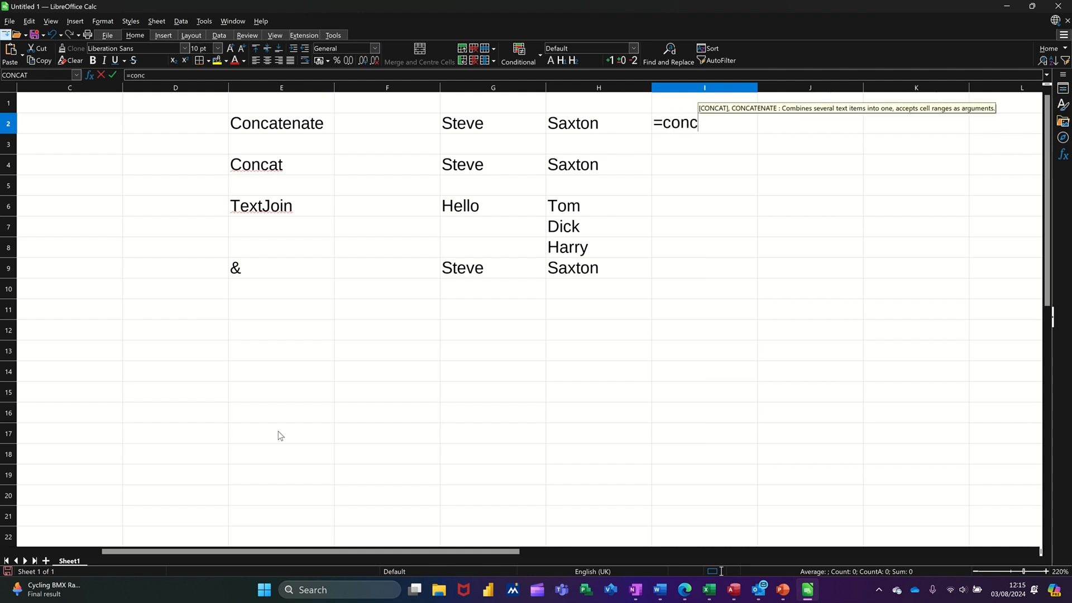
{"action": "type", "text": "aten"}
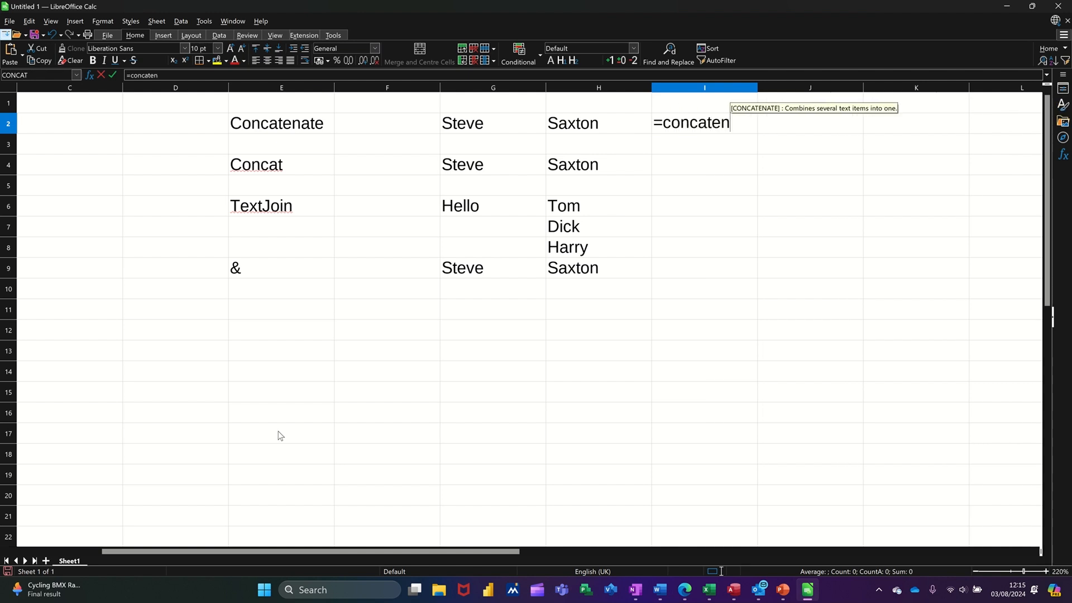
{"action": "type", "text": "ate("}
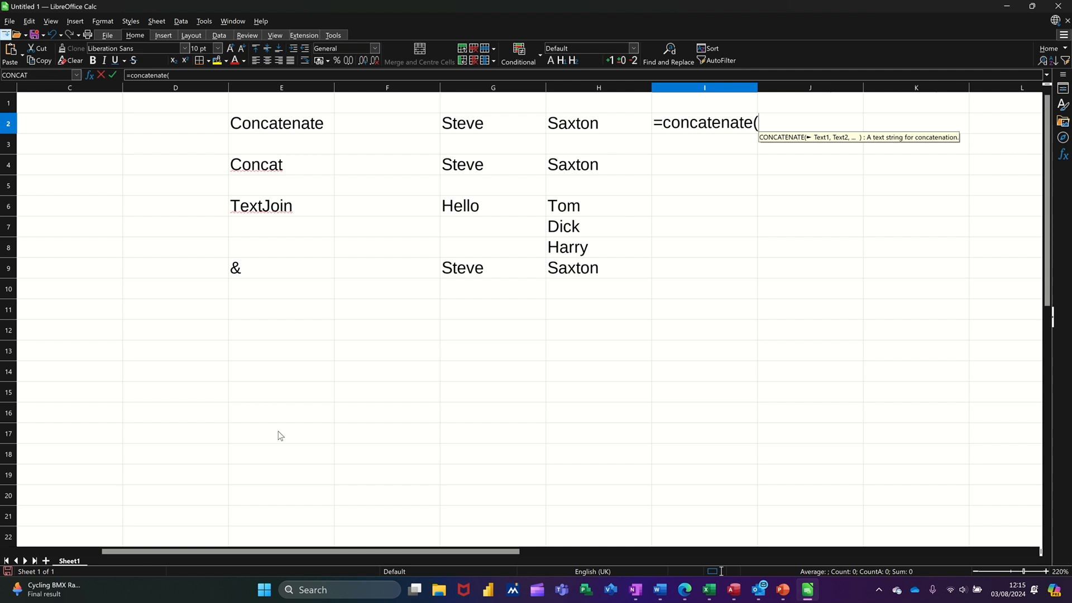
{"action": "left_click", "coordinate": [481, 129]}
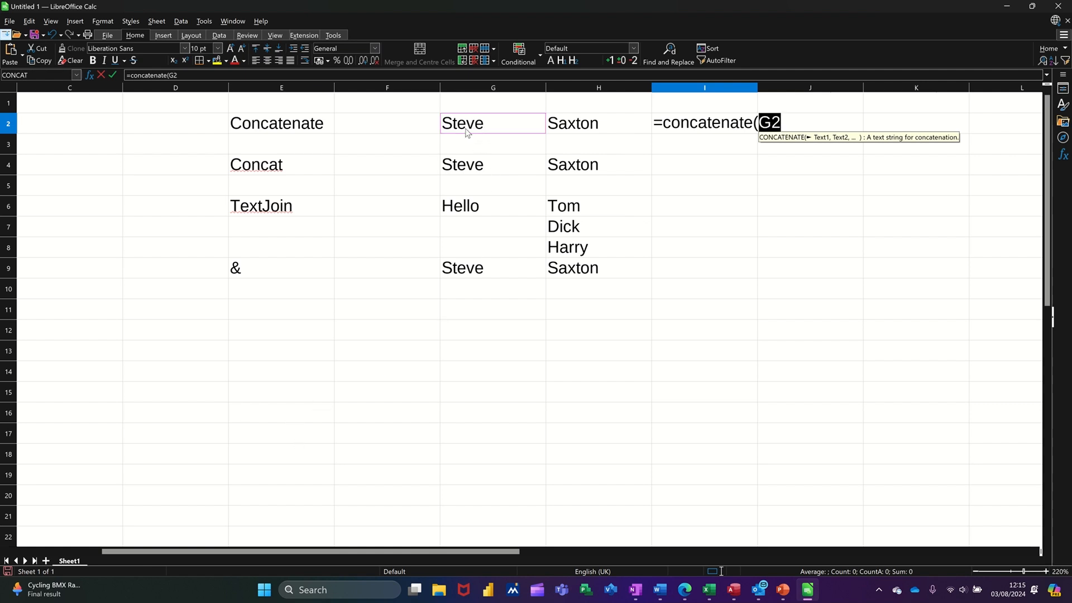
{"action": "type", "text": ","}
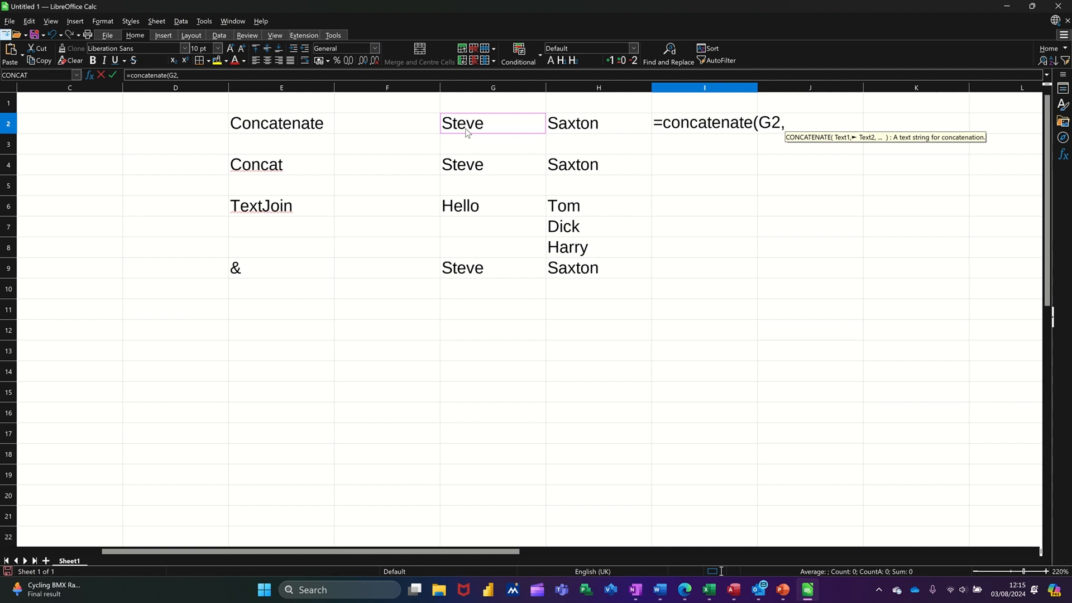
{"action": "type", "text": "\""}
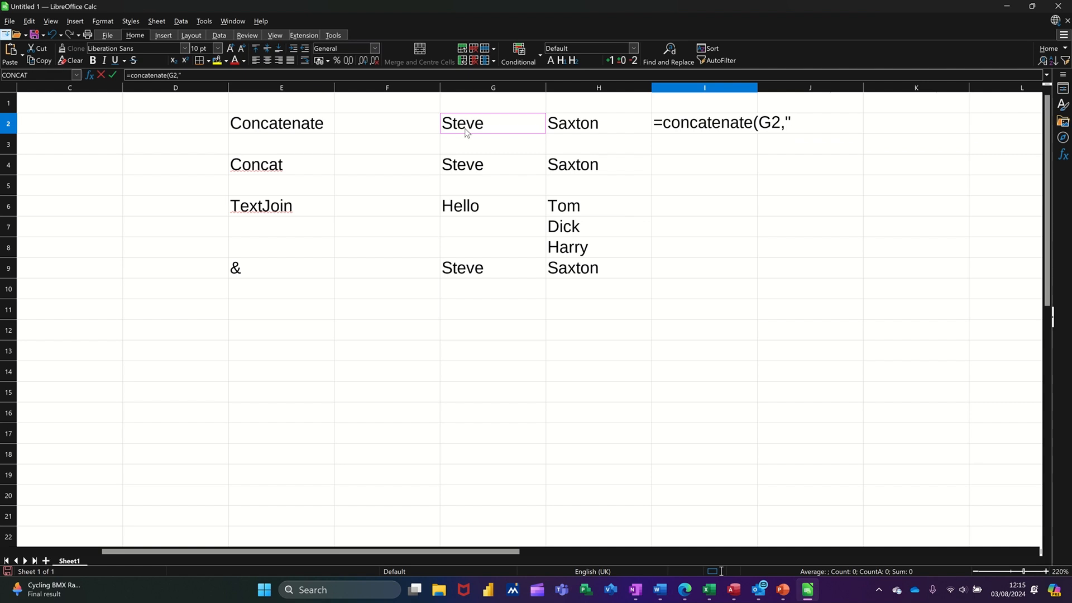
{"action": "type", "text": " \""}
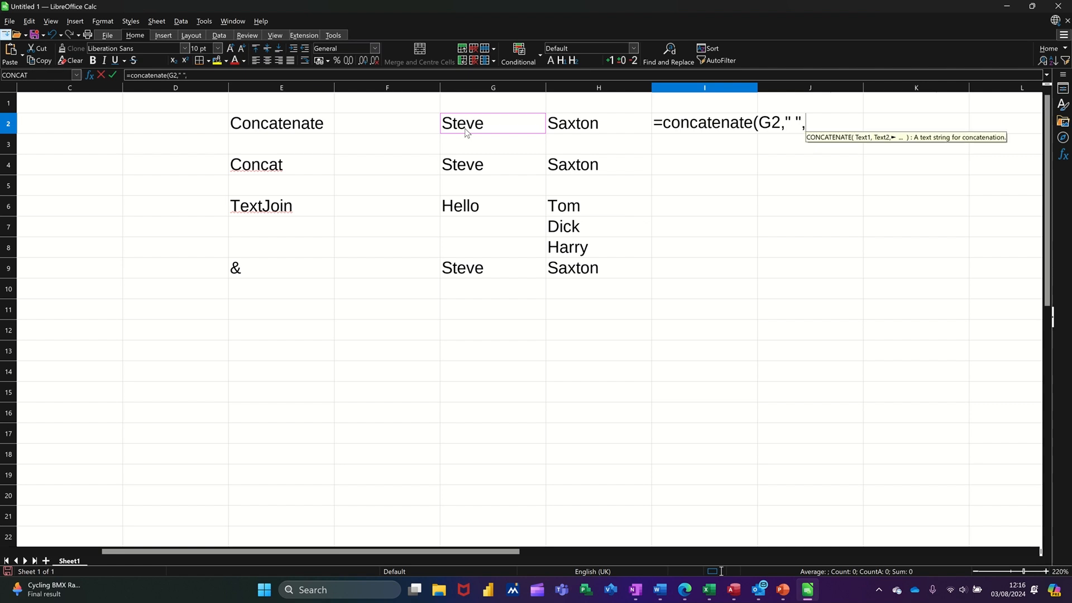
{"action": "type", "text": ","}
{"action": "left_click", "coordinate": [575, 126]}
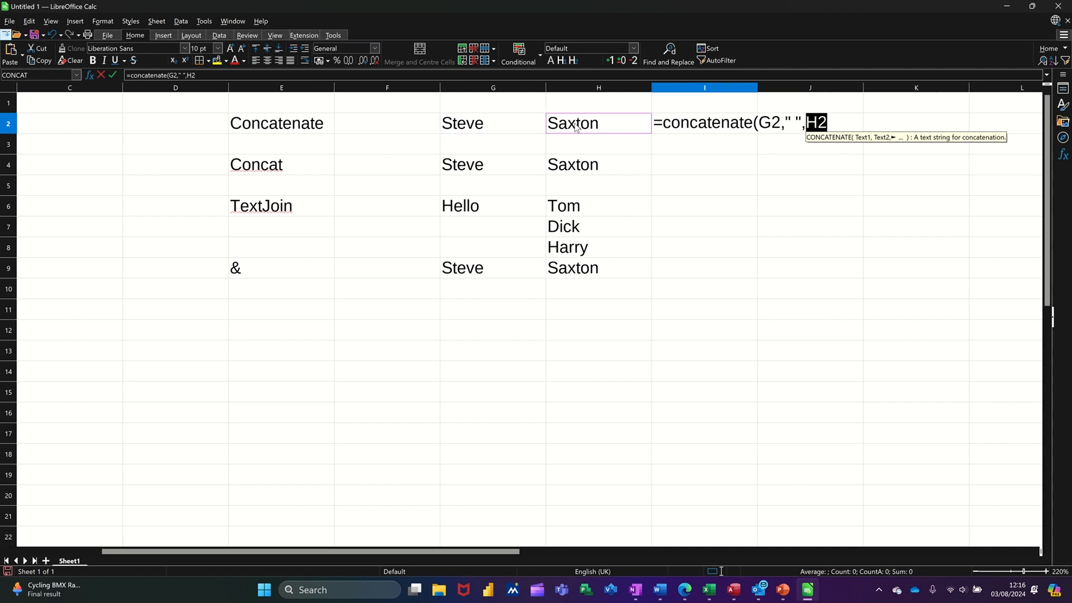
{"action": "type", "text": ")"}
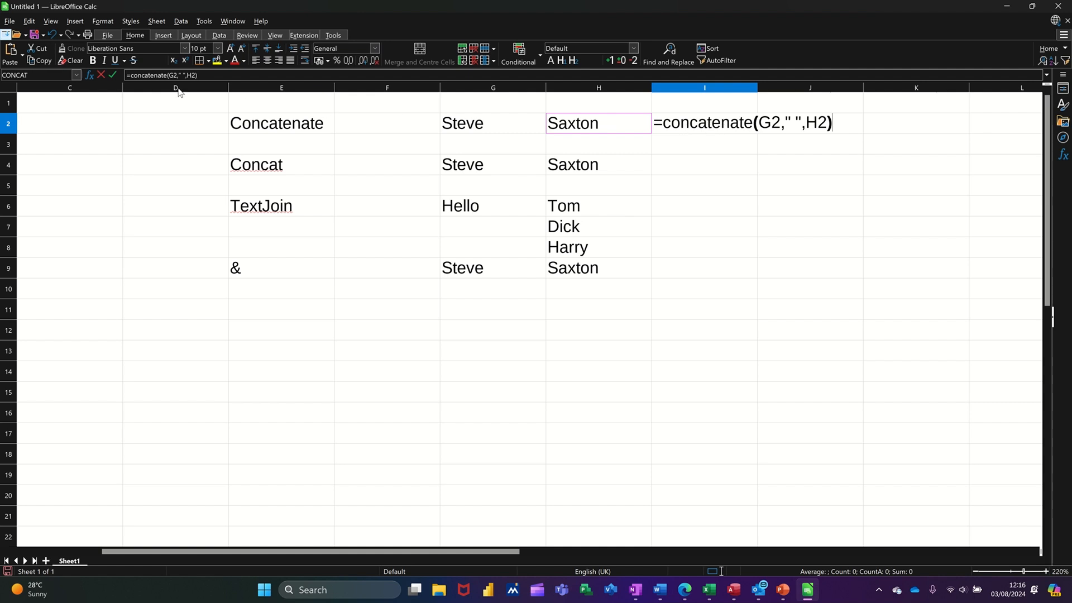
{"action": "left_click", "coordinate": [114, 77]}
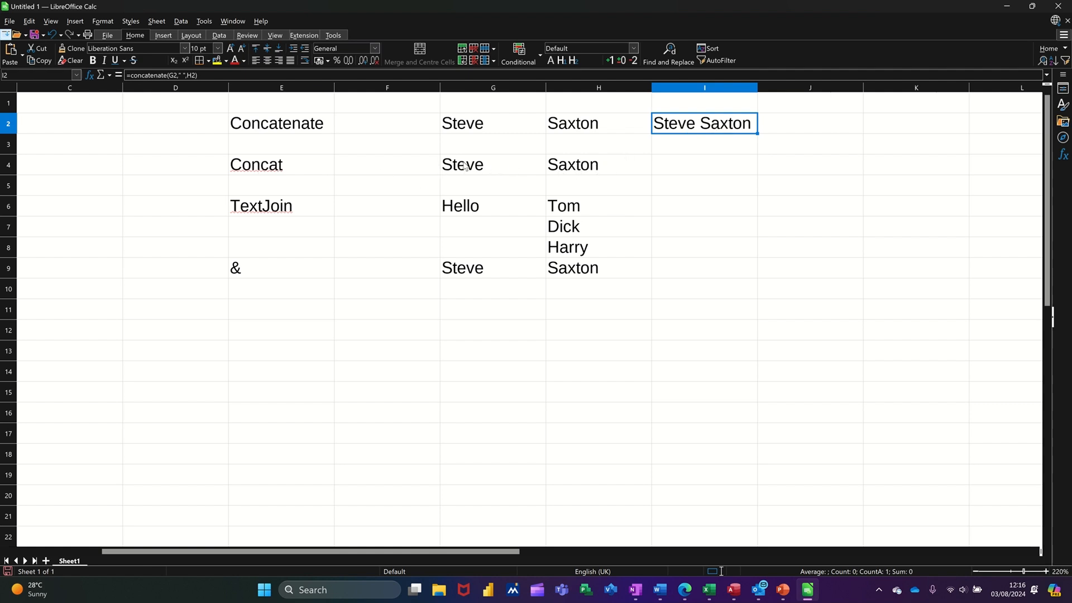
Enter =CONCAT($G4:$H4) in cell I4 with the Function Wizard, using the two name cells as one range
{"action": "left_click", "coordinate": [670, 172]}
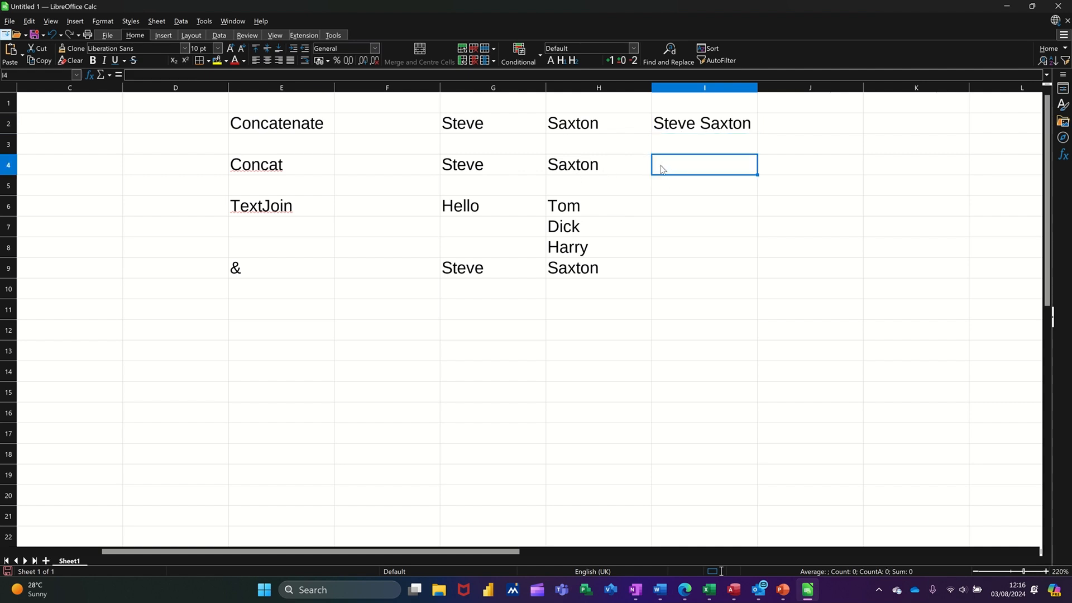
{"action": "type", "text": "=c"}
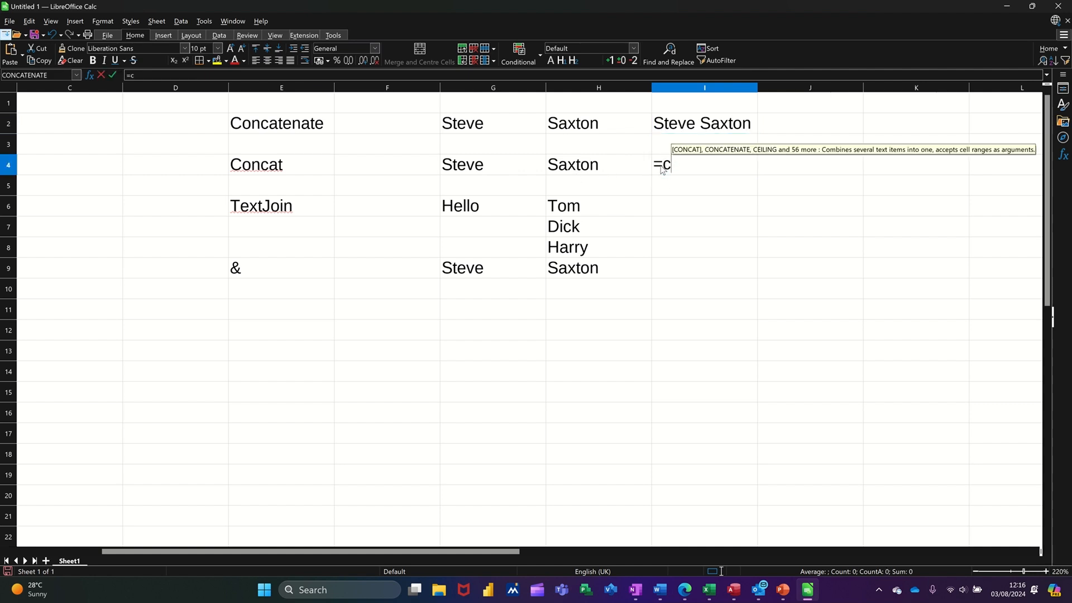
{"action": "type", "text": "oncat("}
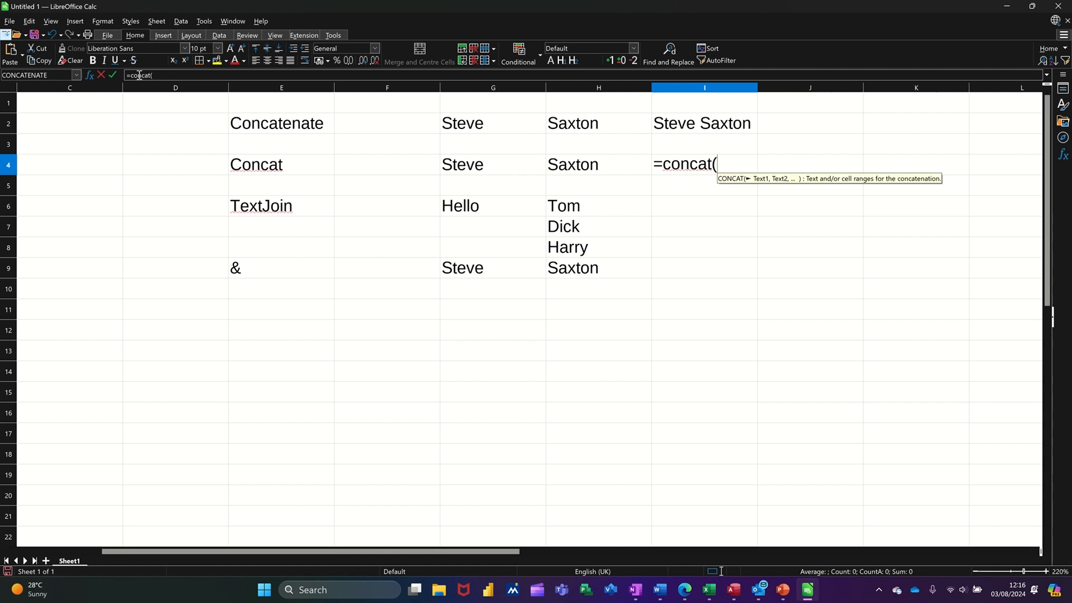
{"action": "left_click", "coordinate": [90, 75]}
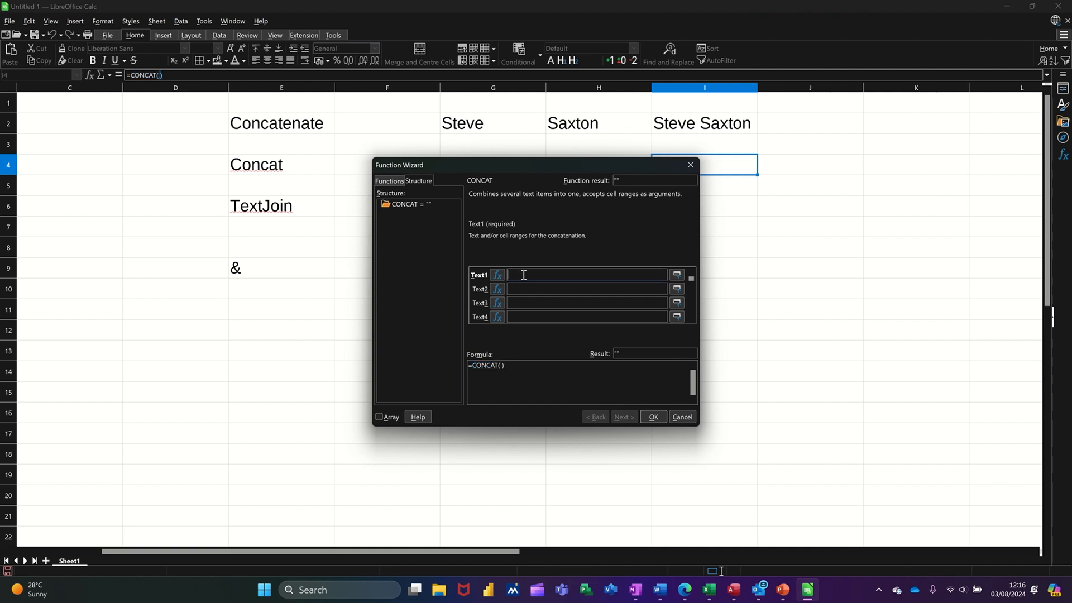
{"action": "left_click_drag", "start_coordinate": [532, 162], "coordinate": [544, 260]}
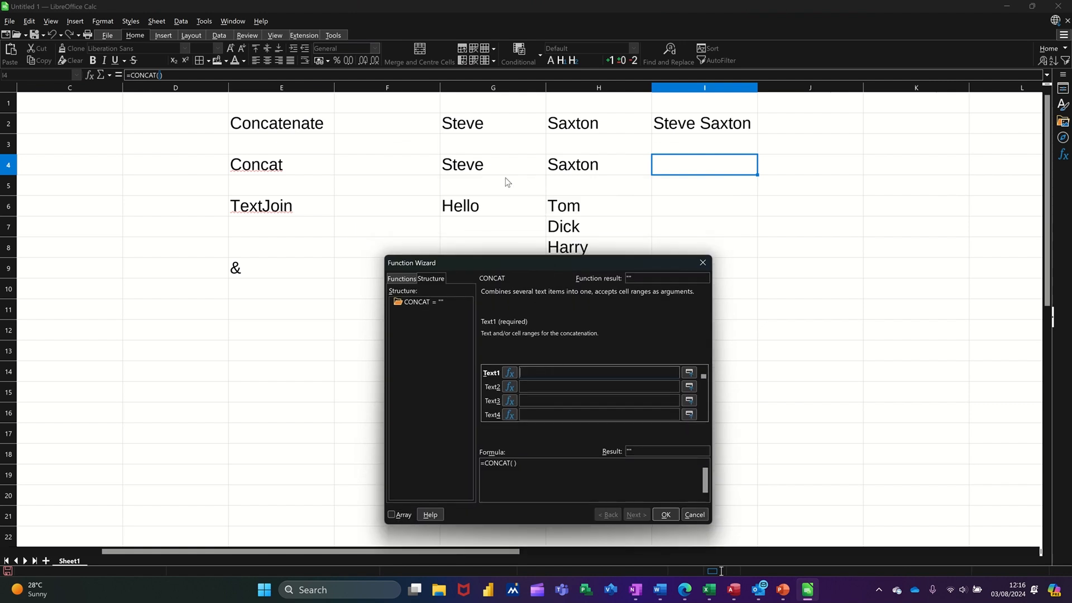
{"action": "left_click_drag", "start_coordinate": [473, 171], "coordinate": [563, 168]}
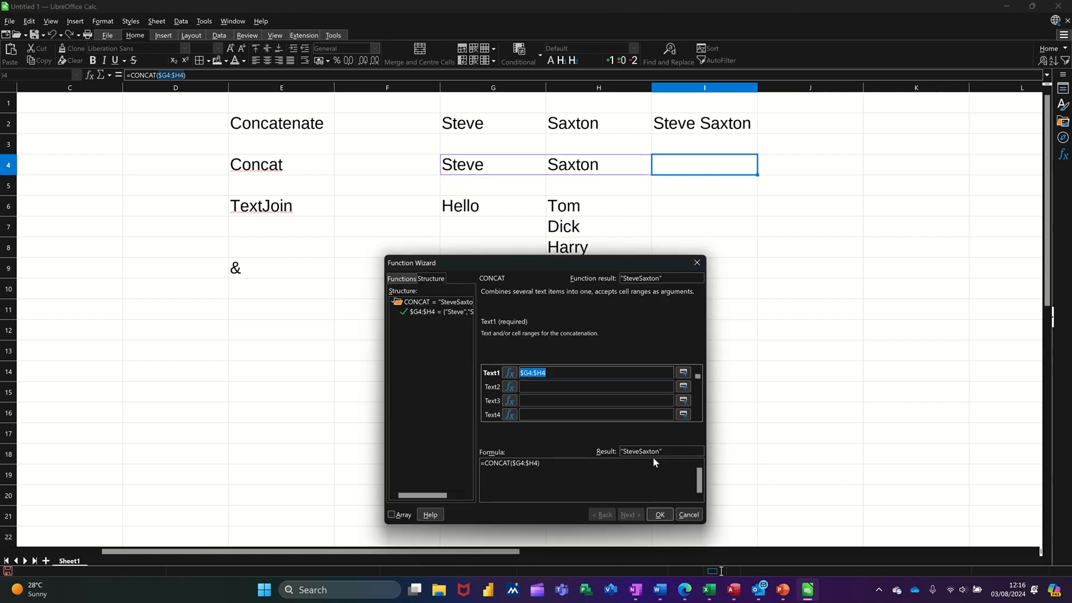
{"action": "left_click", "coordinate": [660, 515]}
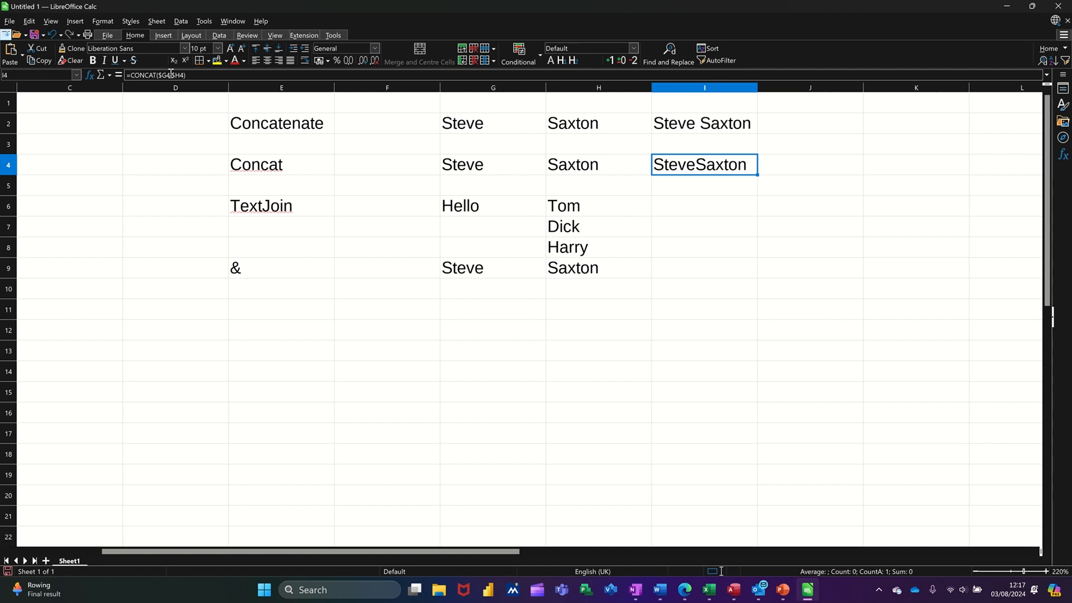
{"action": "left_click", "coordinate": [195, 75]}
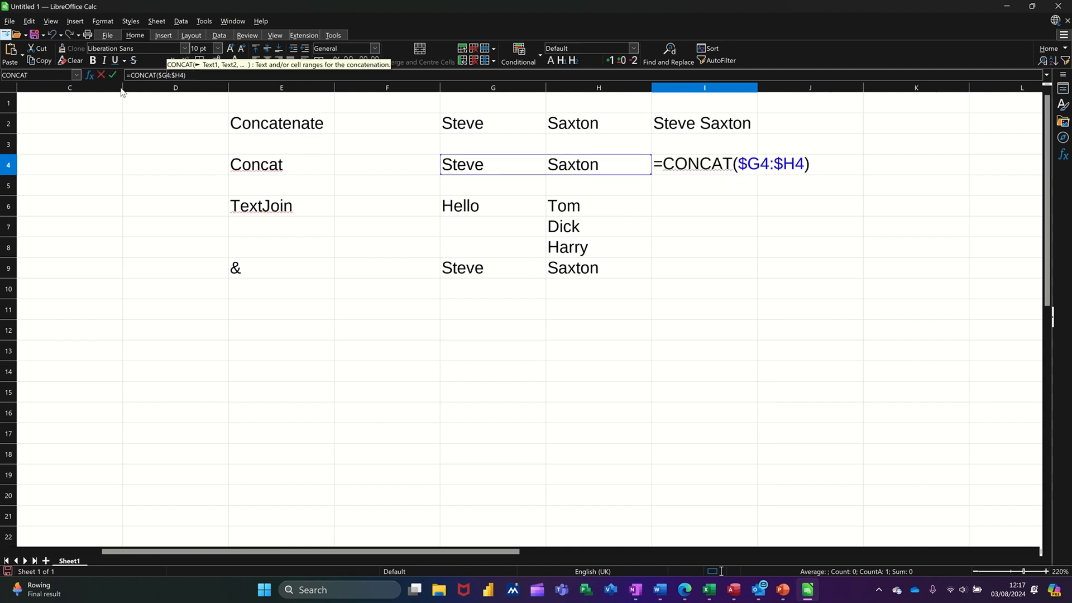
{"action": "left_click", "coordinate": [110, 75]}
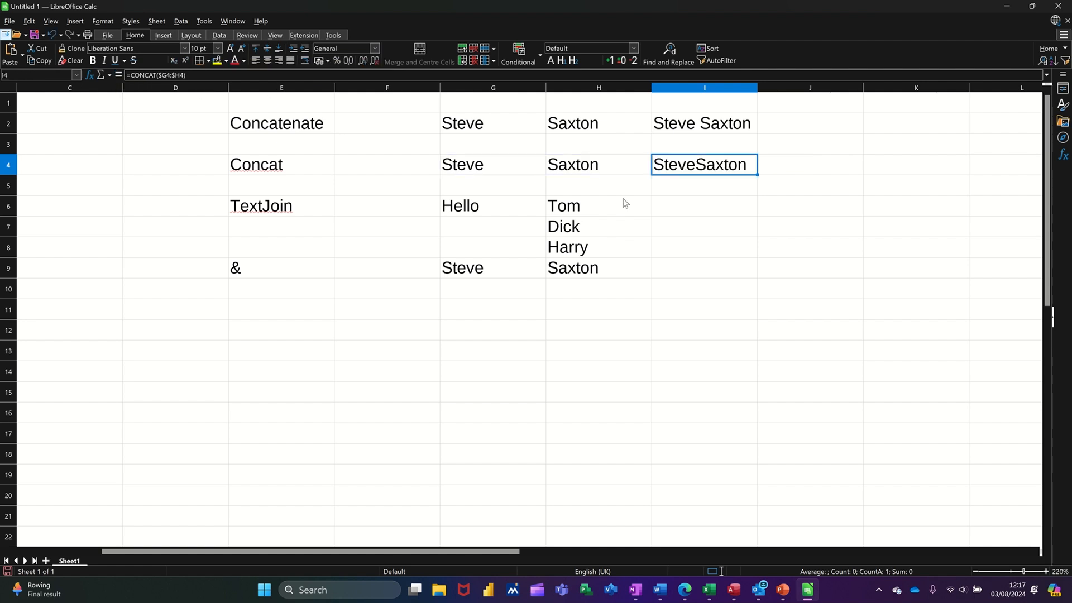
Replace the formula in cell I4 with =concat(G4," ",H4) so that a space separates the two names
{"action": "type", "text": "="}
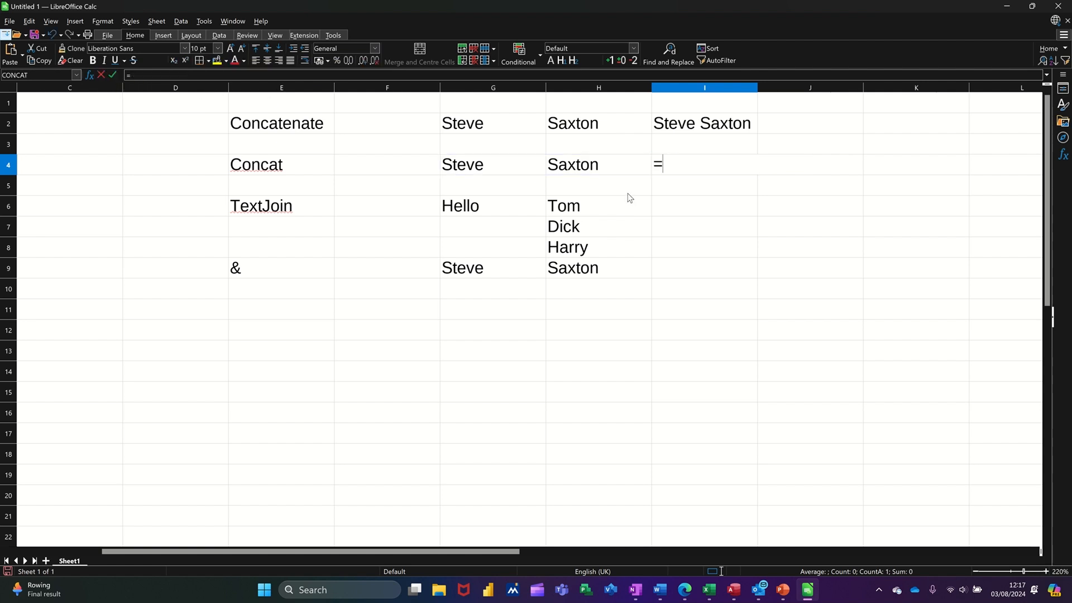
{"action": "type", "text": "concat("}
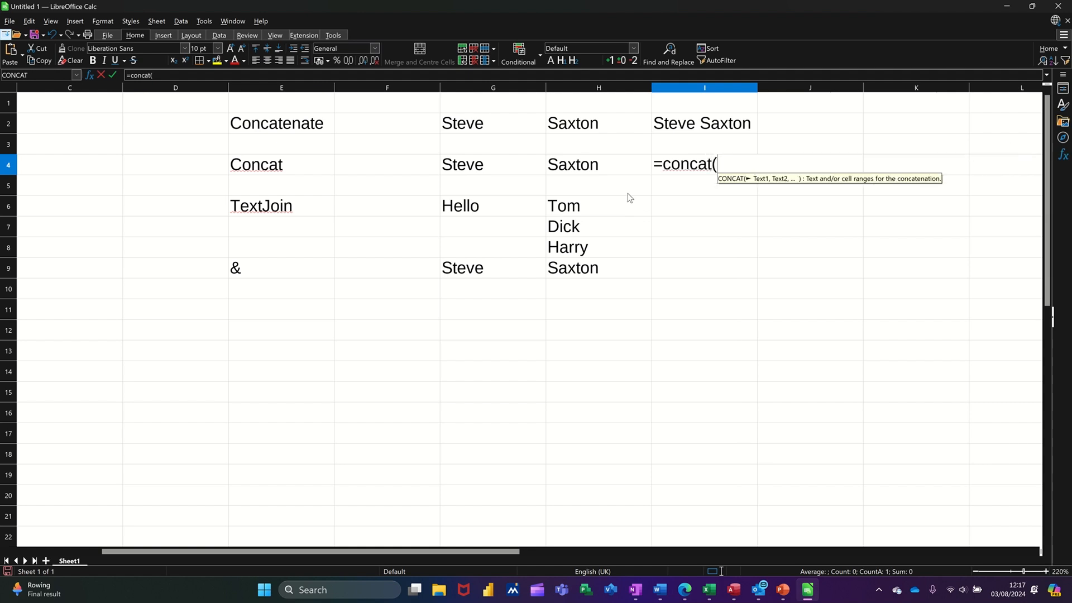
{"action": "left_click", "coordinate": [522, 165]}
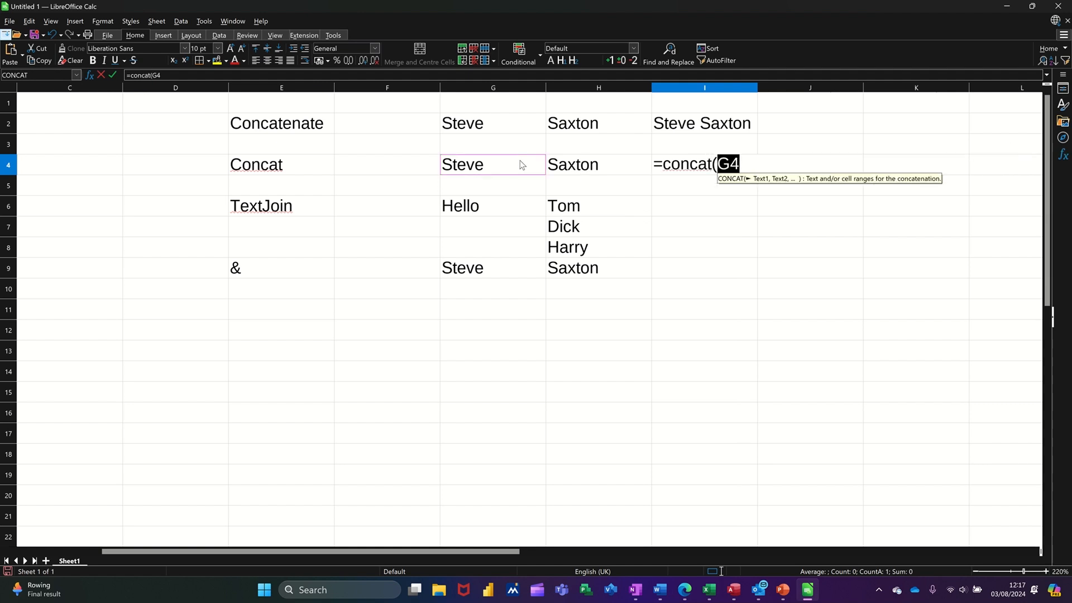
{"action": "type", "text": ",\""}
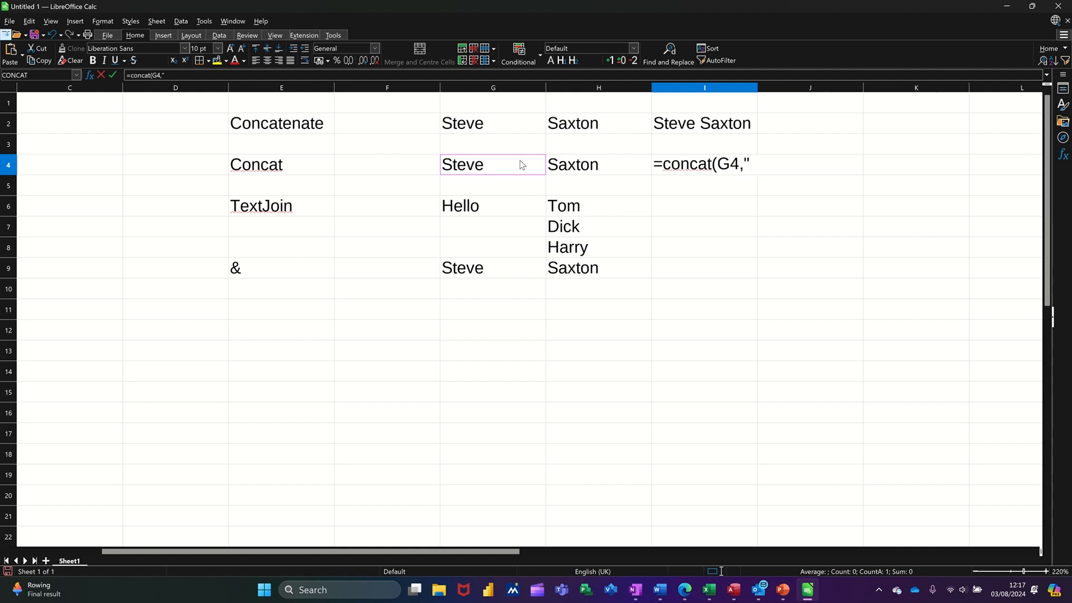
{"action": "type", "text": " \","}
{"action": "left_click", "coordinate": [578, 166]}
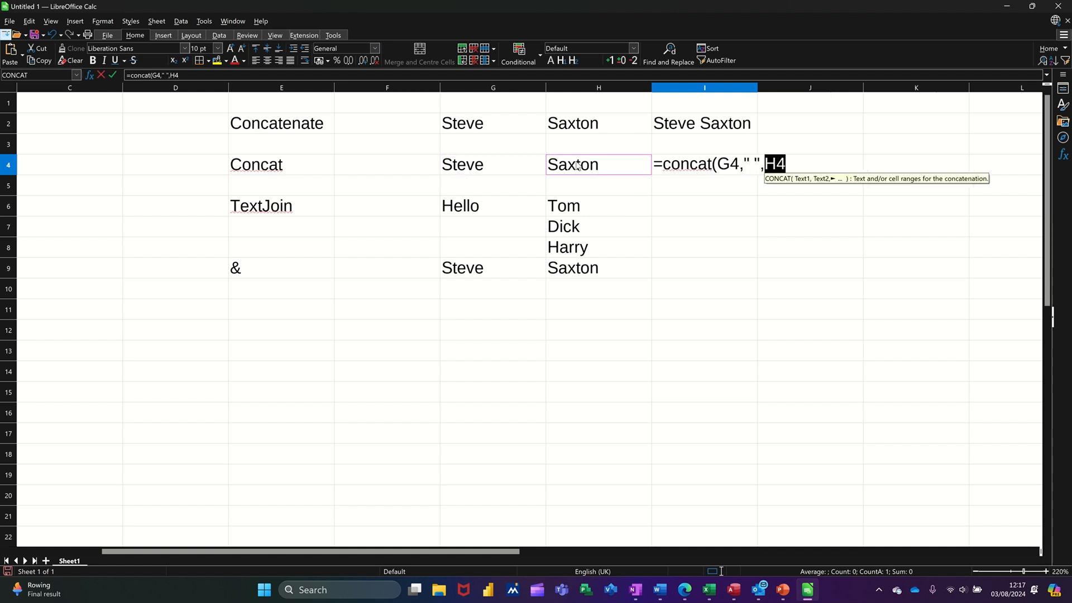
{"action": "type", "text": ")"}
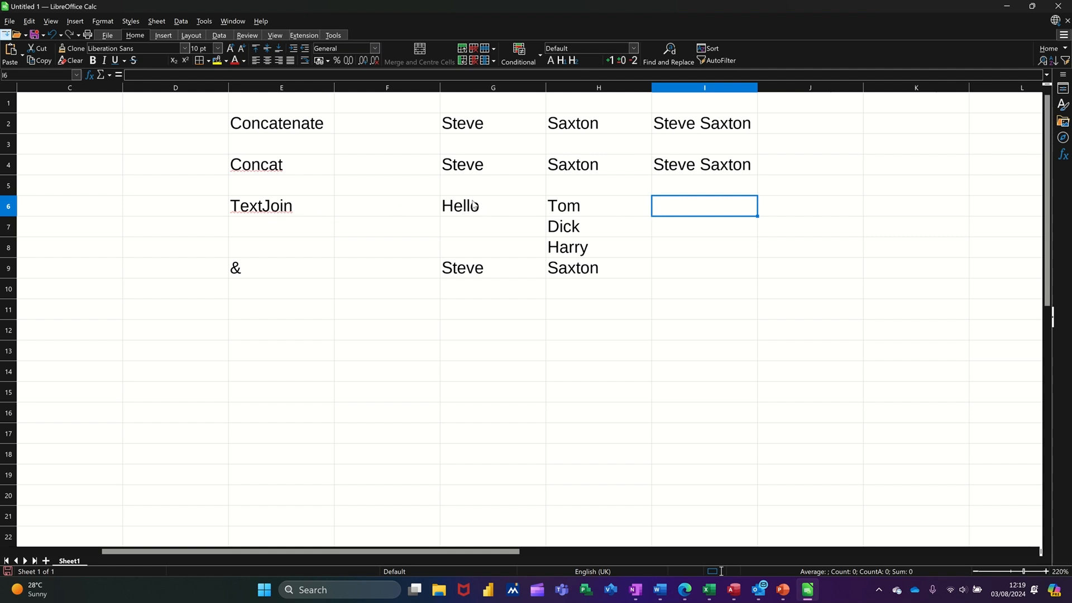
Check the text in cells H6, H7 and H8 by opening each for editing
{"action": "left_click", "coordinate": [593, 214]}
{"action": "double_click", "coordinate": [593, 212]}
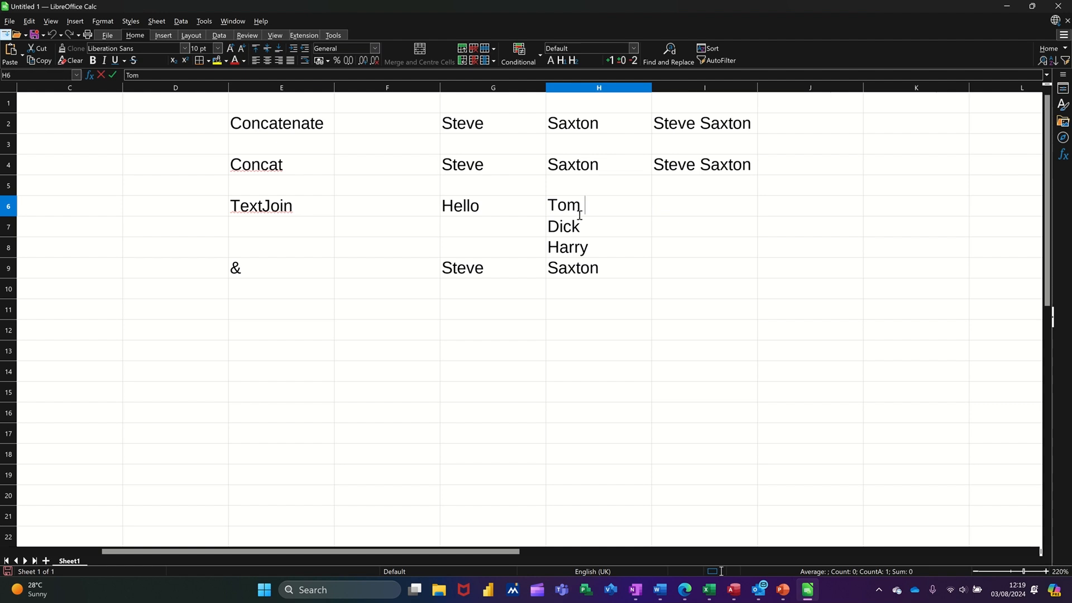
{"action": "double_click", "coordinate": [587, 226]}
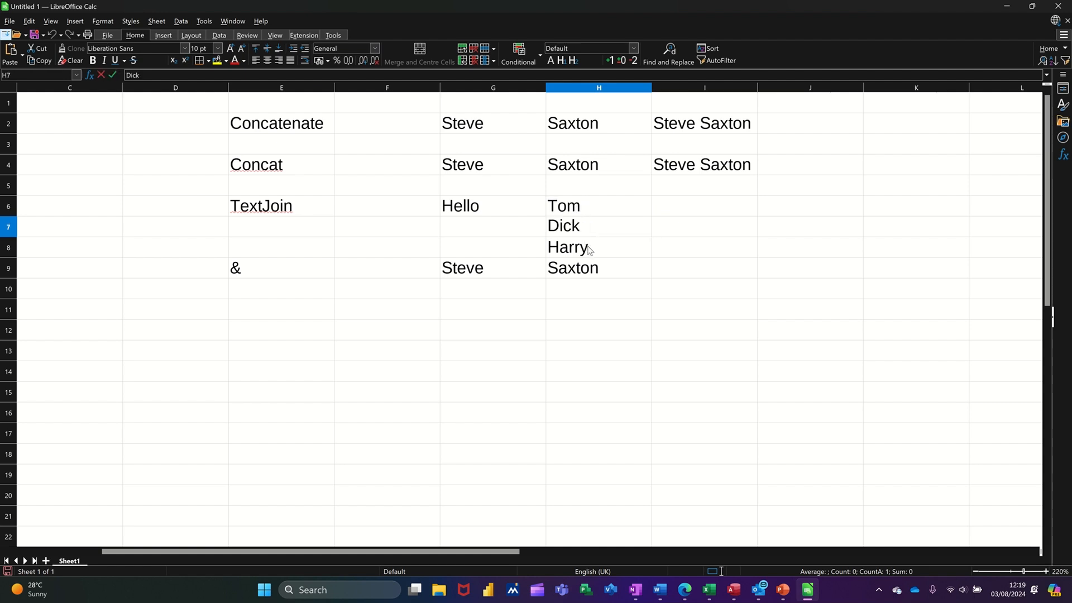
{"action": "double_click", "coordinate": [591, 248]}
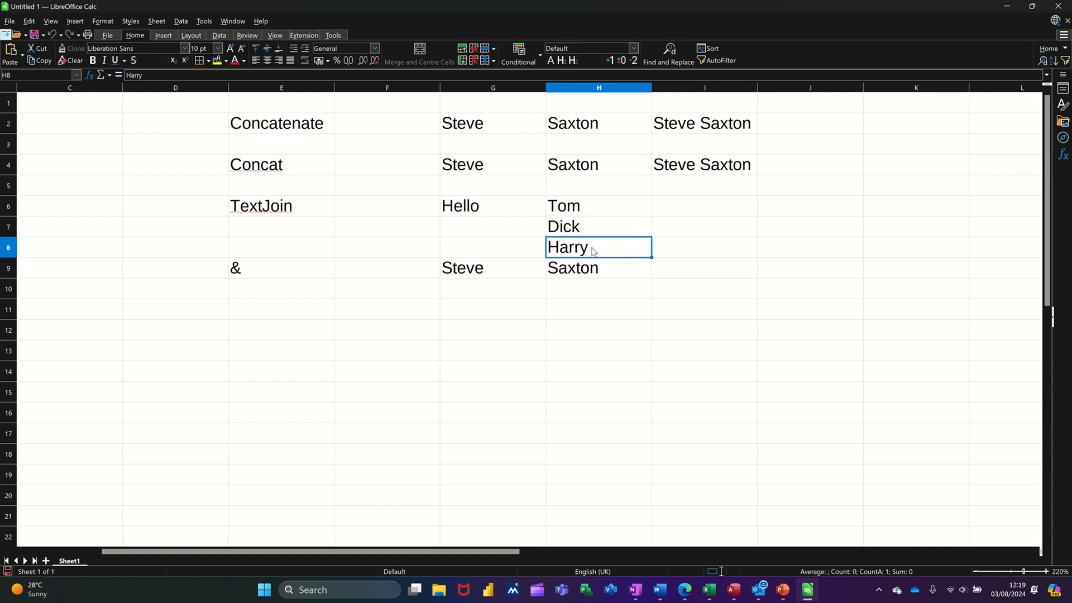
Start a TEXTJOIN formula in cell I6 with the Function Wizard, using " " as the delimiter and leaving the skip-empty-cells argument blank
{"action": "left_click", "coordinate": [686, 210]}
{"action": "type", "text": "="}
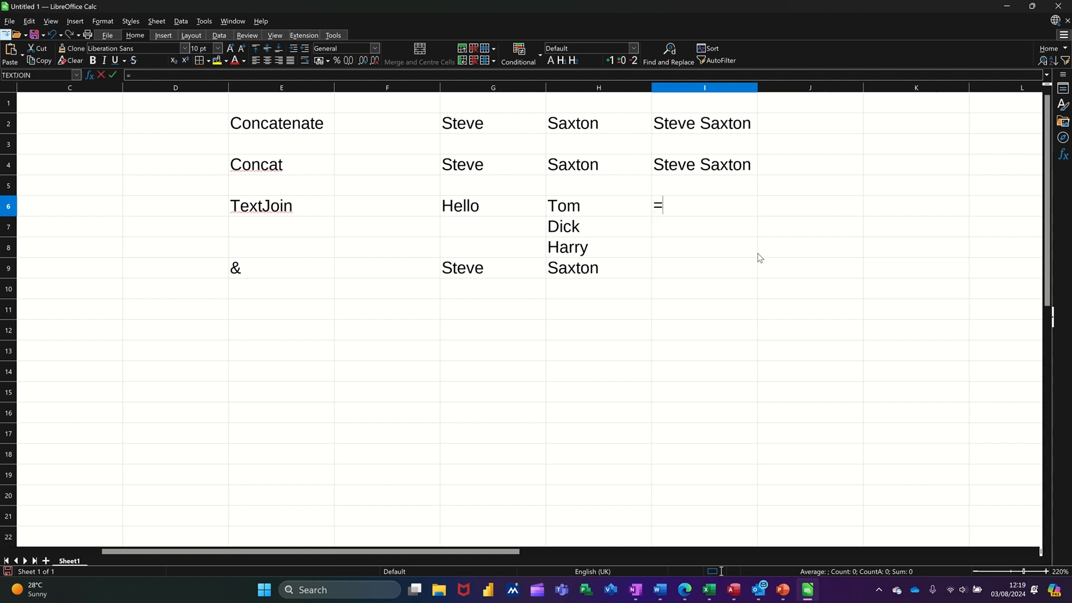
{"action": "type", "text": "text"}
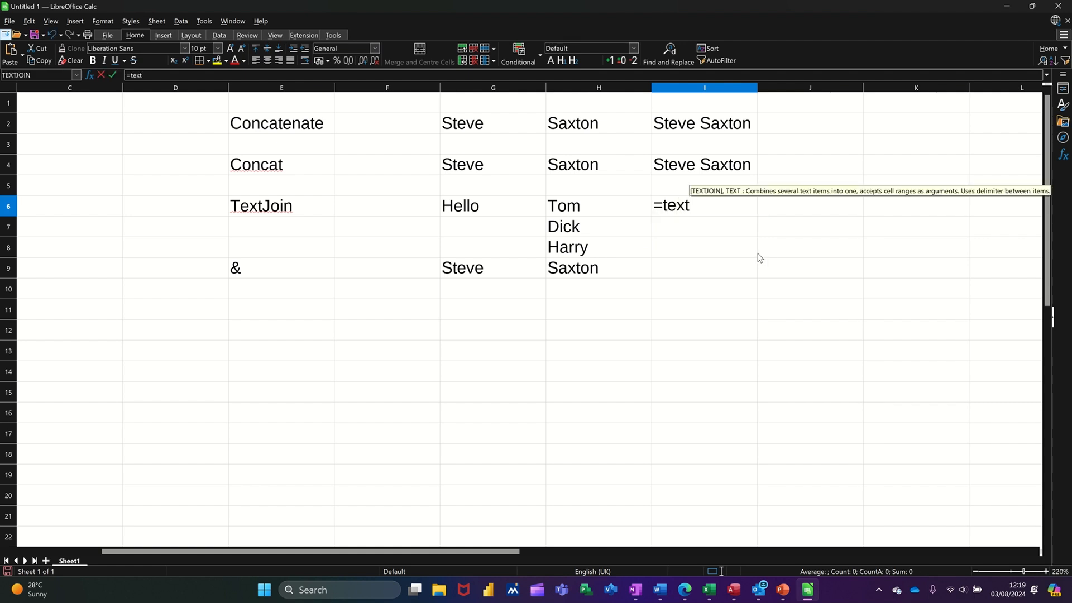
{"action": "type", "text": "join("}
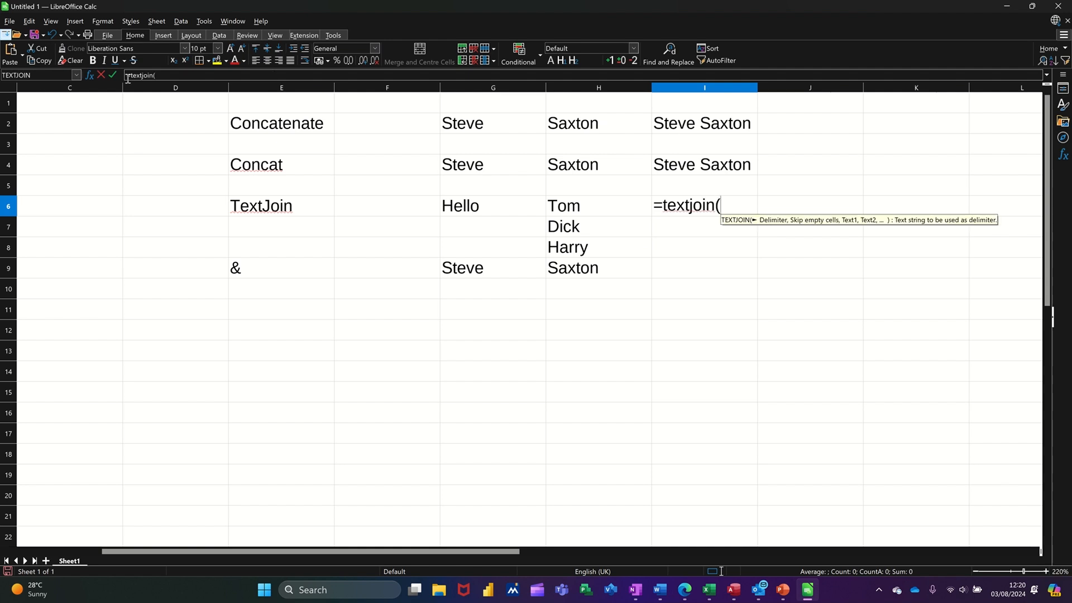
{"action": "left_click", "coordinate": [94, 77]}
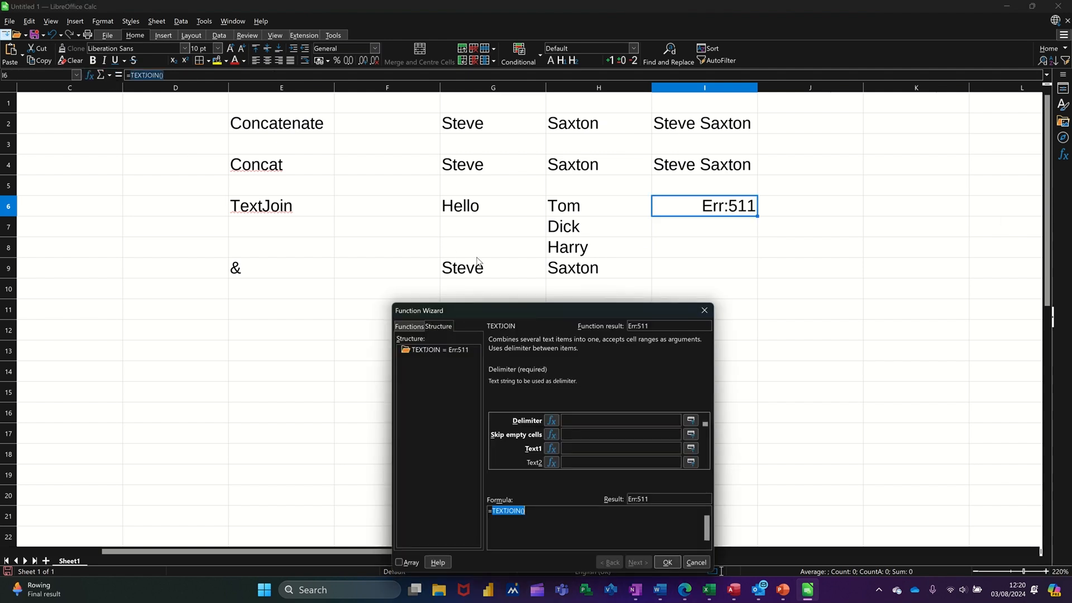
{"action": "left_click", "coordinate": [579, 420]}
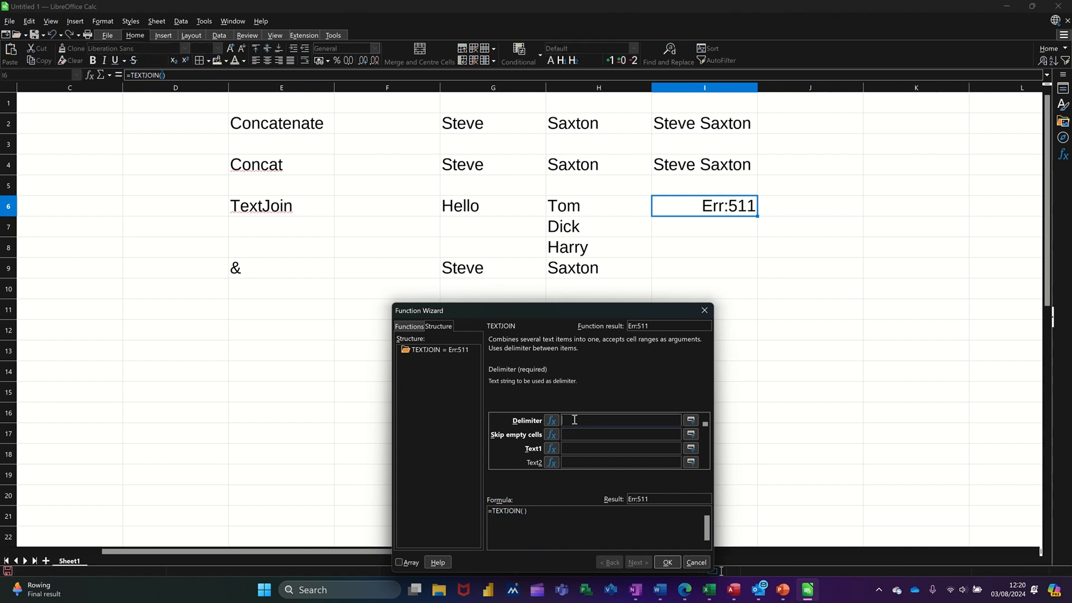
{"action": "type", "text": "\" \""}
{"action": "left_click", "coordinate": [604, 434]}
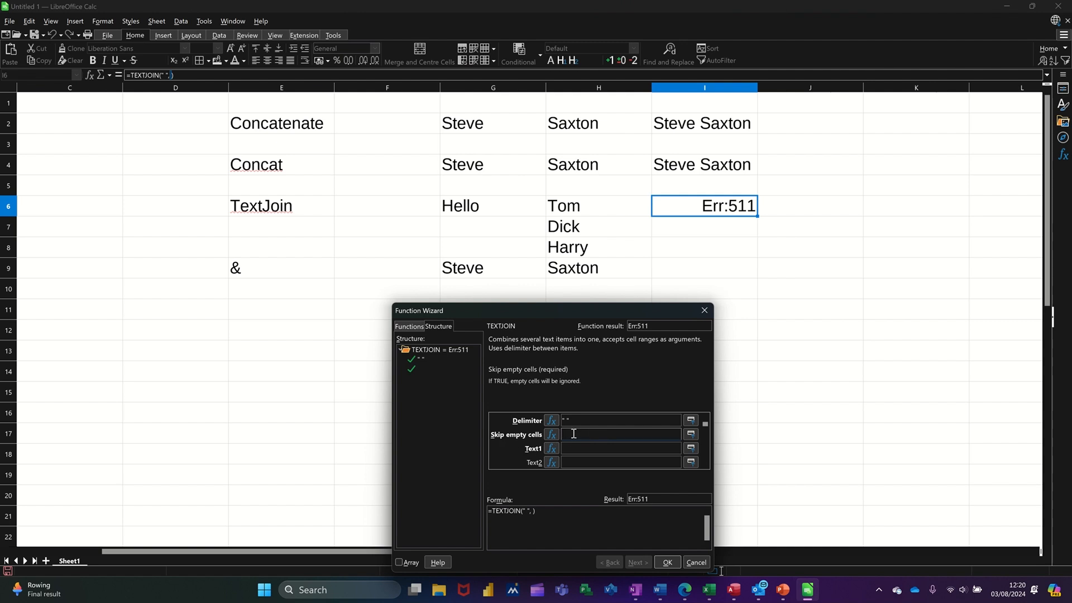
Complete the TEXTJOIN formula with G6 as the first text and the range H$6:H$8 as the second text
{"action": "left_click", "coordinate": [575, 452]}
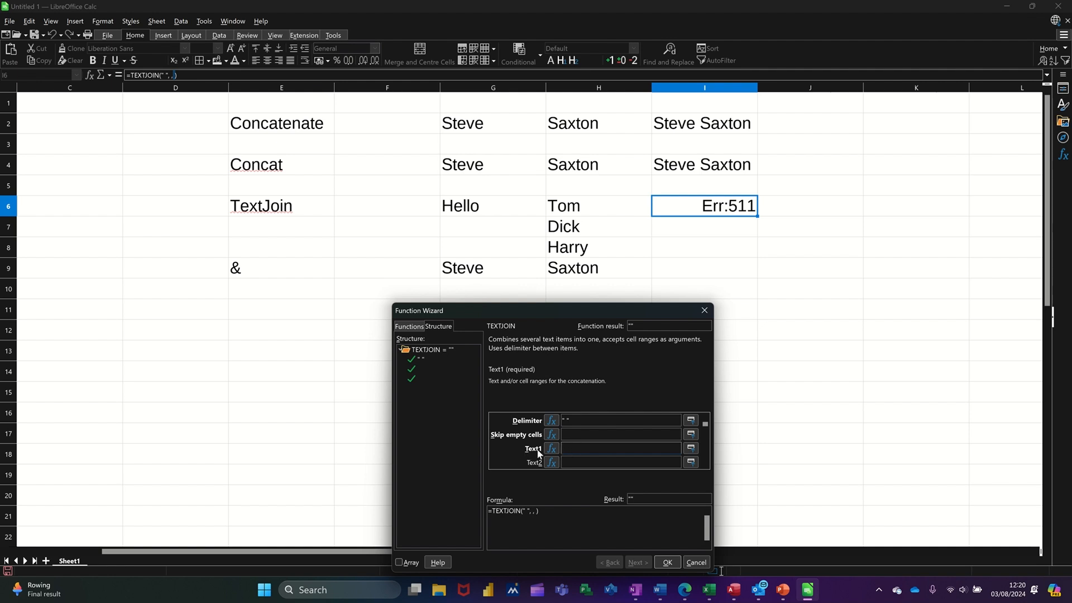
{"action": "left_click", "coordinate": [480, 208]}
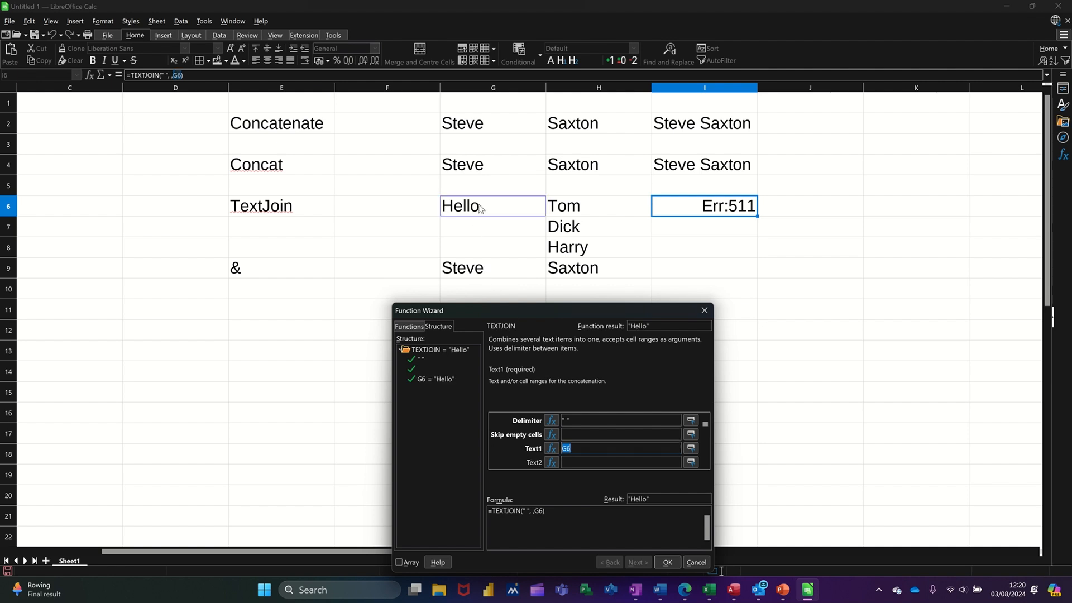
{"action": "left_click", "coordinate": [581, 463]}
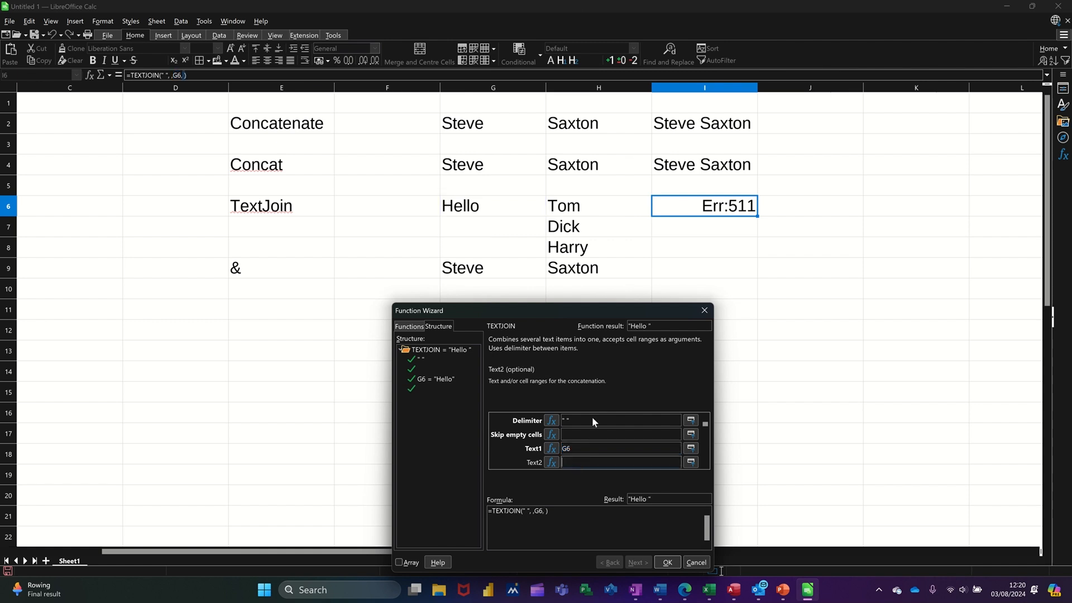
{"action": "left_click", "coordinate": [600, 212]}
{"action": "left_click_drag", "start_coordinate": [601, 225], "coordinate": [598, 246]}
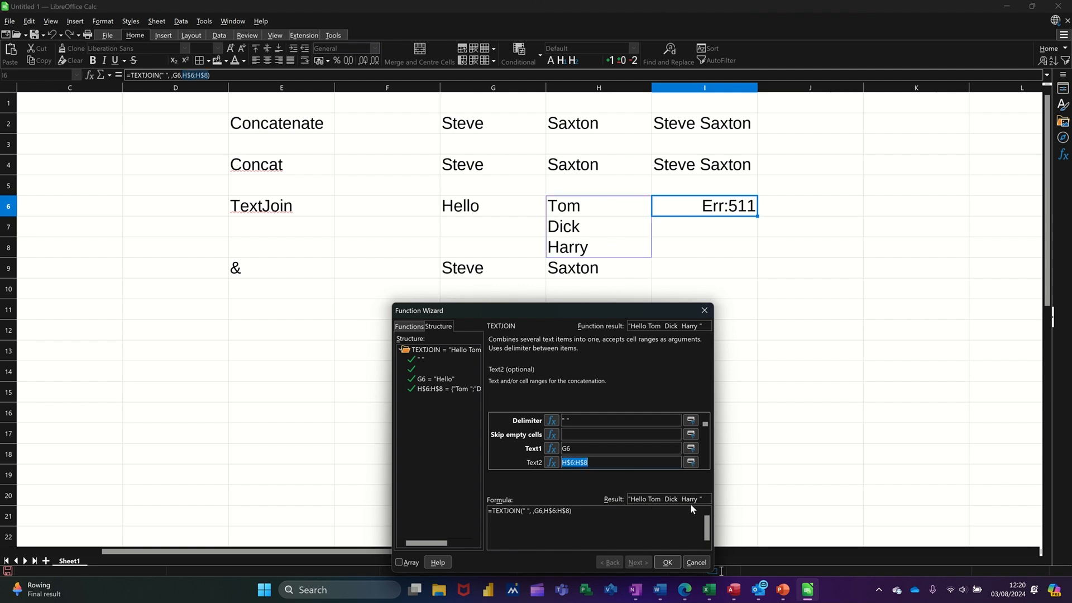
{"action": "left_click", "coordinate": [670, 562]}
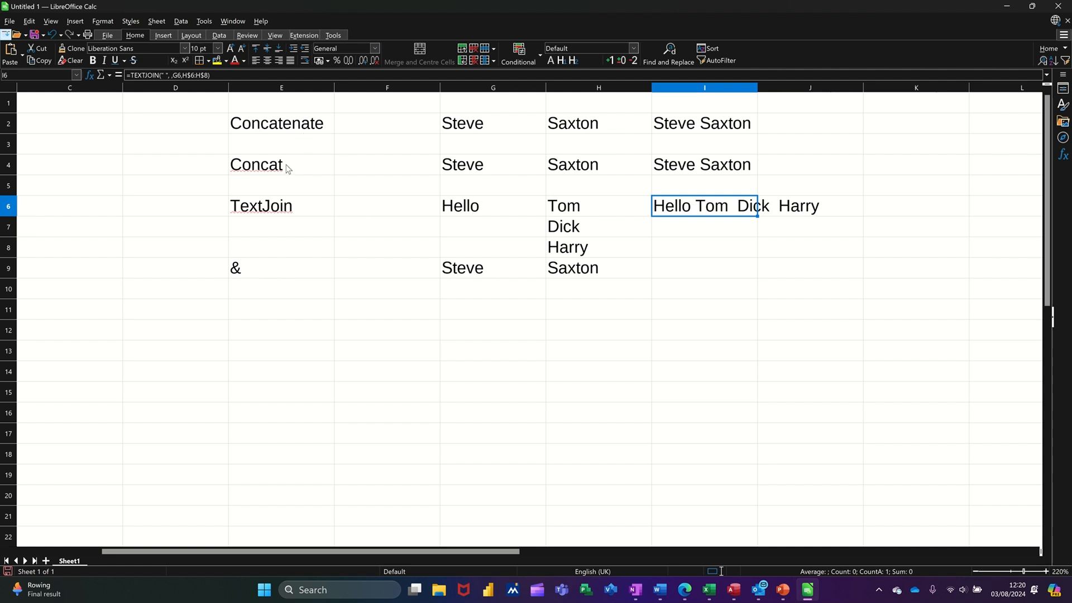
Enter the formula =G9&" "&H9 in cell I9 to join the first and last name with a space
{"action": "left_click", "coordinate": [701, 272]}
{"action": "type", "text": "="}
{"action": "left_click", "coordinate": [520, 271]}
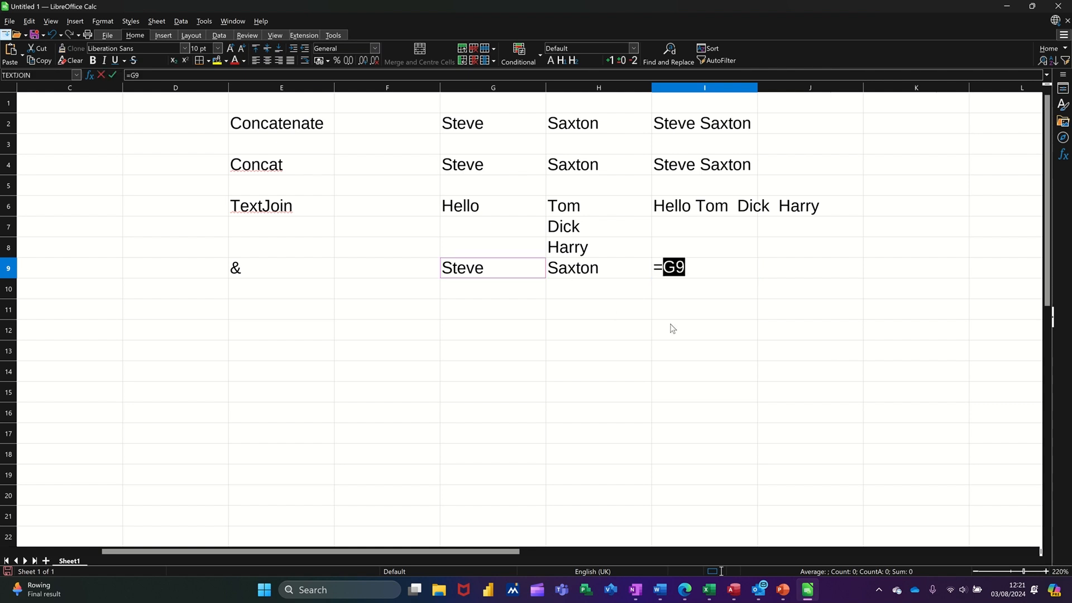
{"action": "type", "text": "&\" \""}
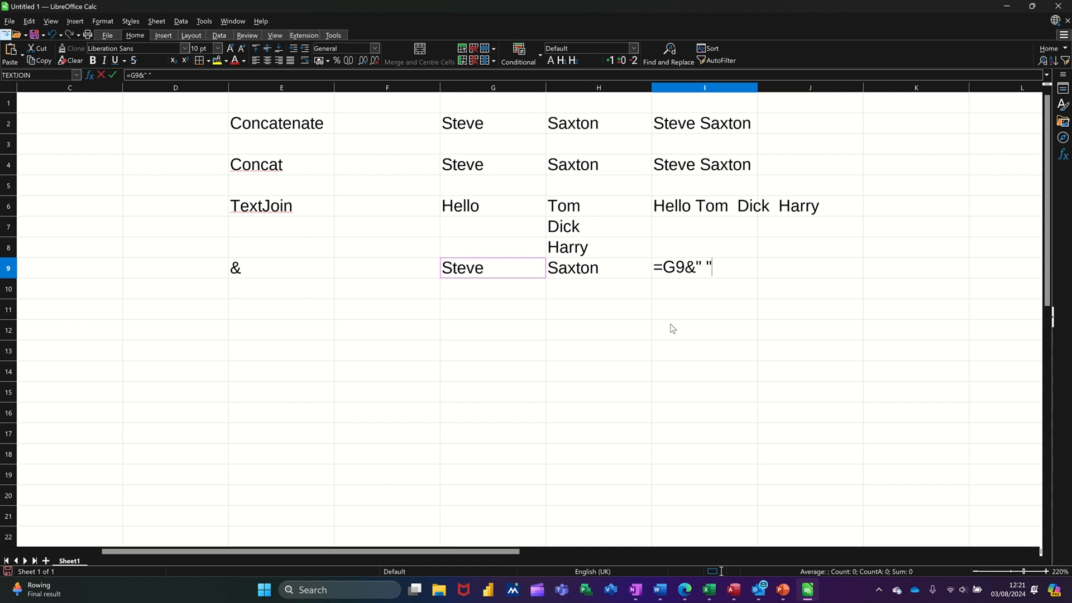
{"action": "type", "text": "&"}
{"action": "left_click", "coordinate": [610, 272]}
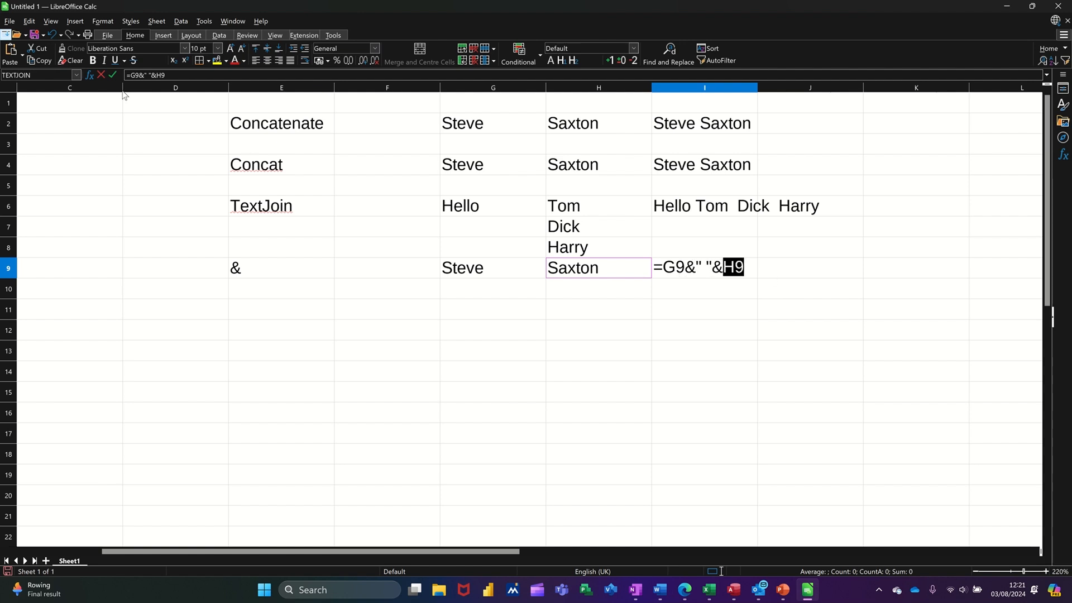
{"action": "left_click", "coordinate": [112, 74]}
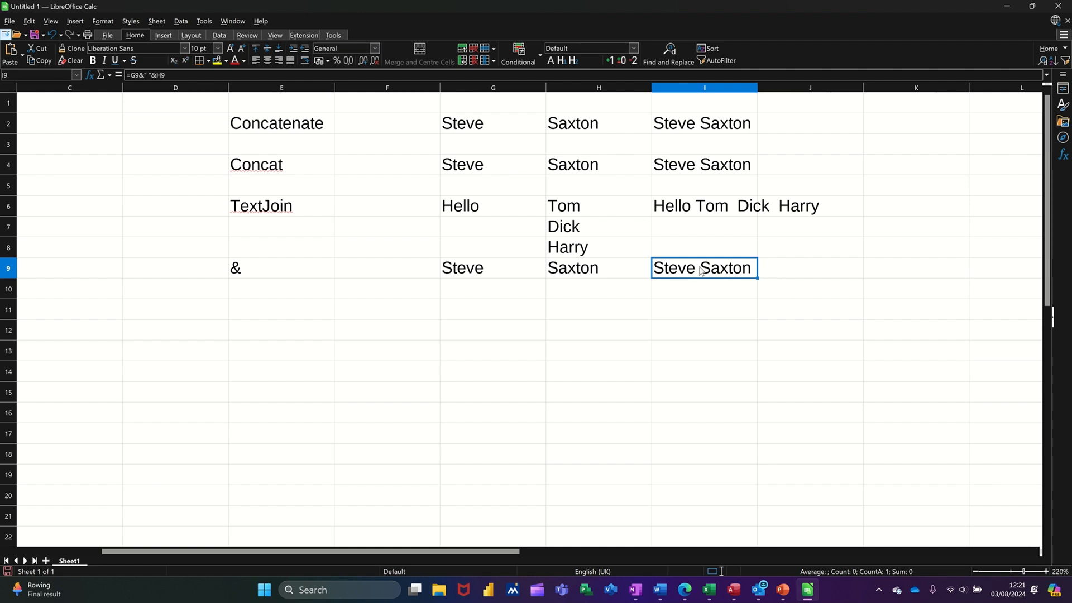